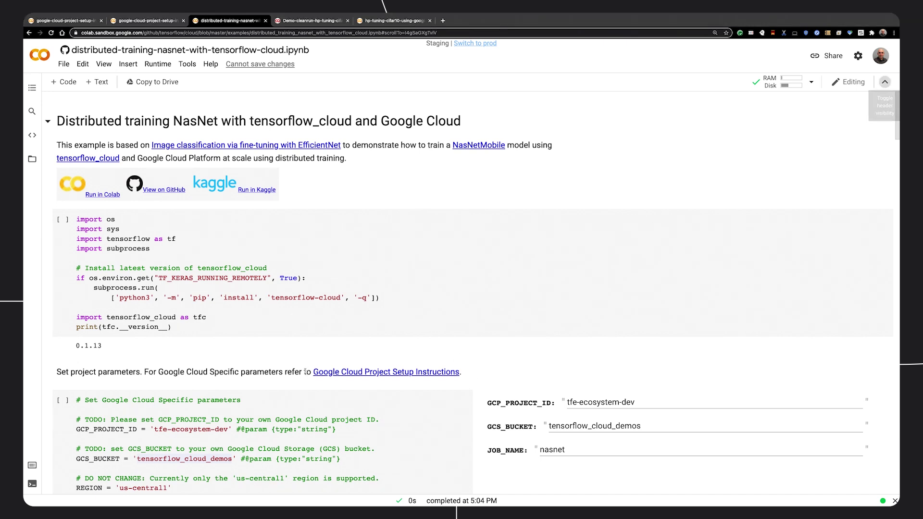
Check the project, account and bucket values printed in the setup instructions notebook.
drag(310, 371, 504, 374)
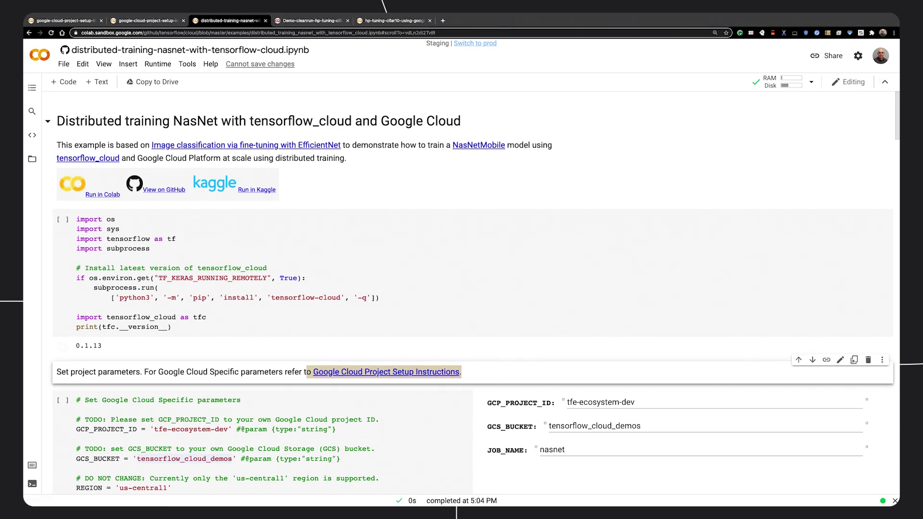
key(ctrl+1)
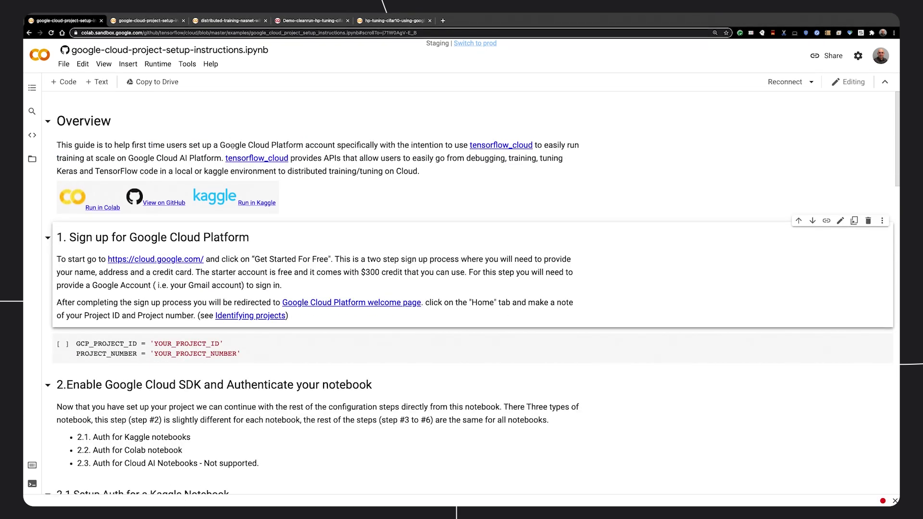
click(145, 22)
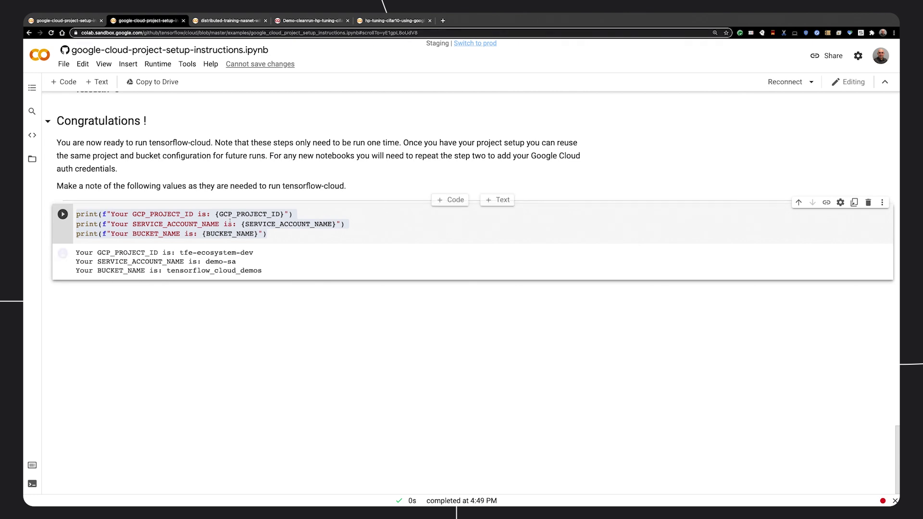
drag(274, 272, 70, 252)
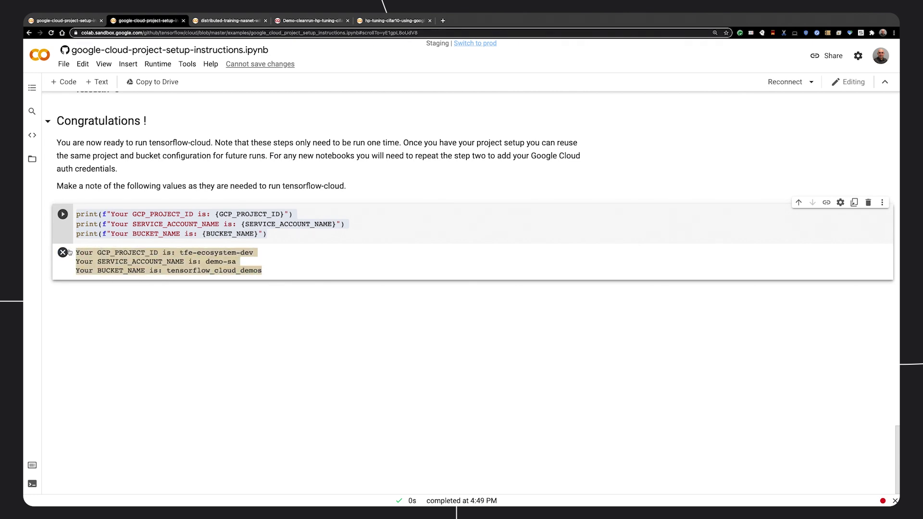
Review NasNet's project parameters and local training step time and loss, then open the HP tuning notebook.
click(209, 22)
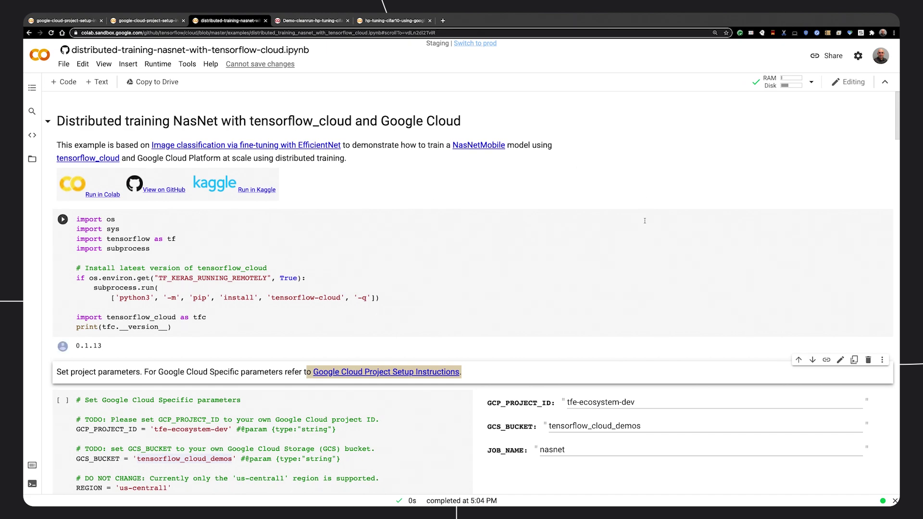
scroll(644, 221, down, 2)
scroll(645, 220, down, 2)
scroll(645, 221, down, 2)
scroll(644, 220, down, 1)
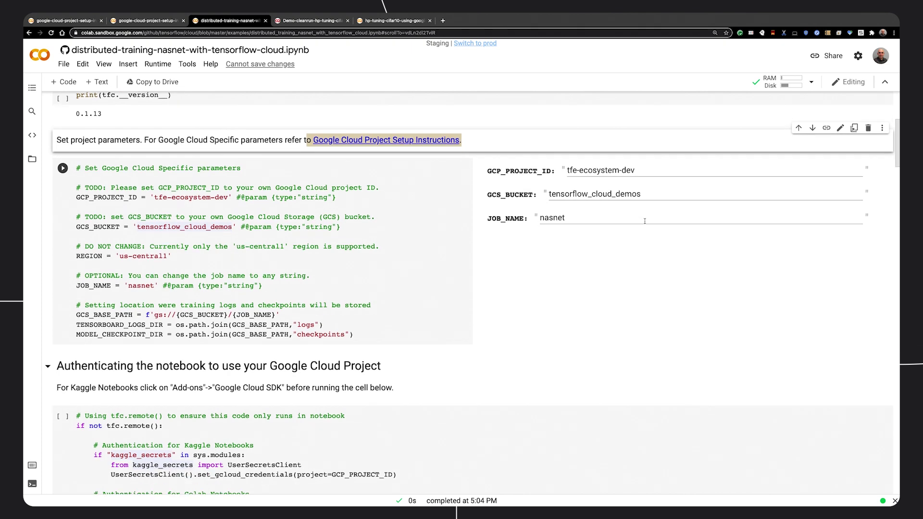
click(593, 255)
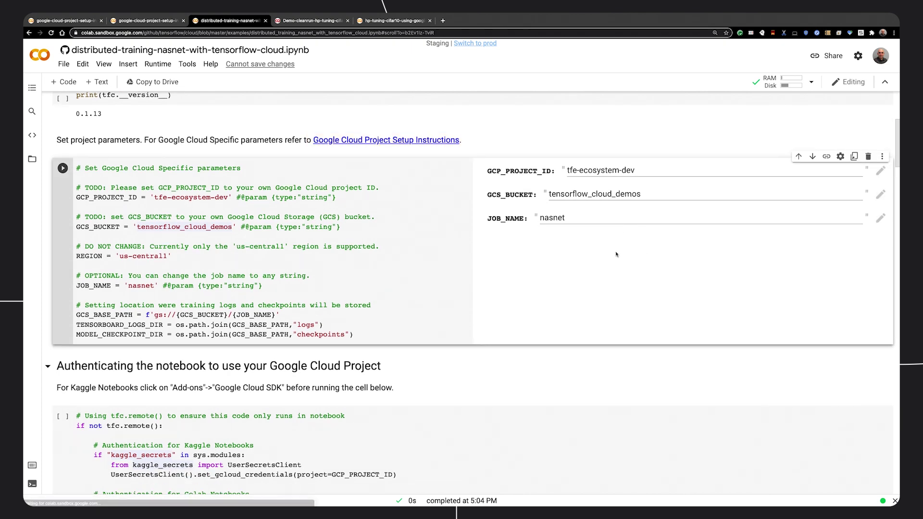
scroll(521, 236, down, 3)
scroll(520, 235, down, 4)
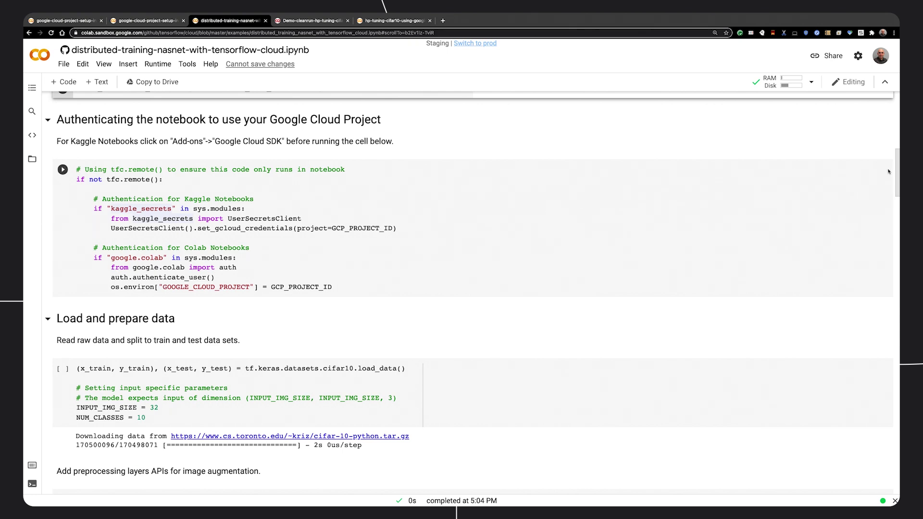
scroll(473, 293, down, 5)
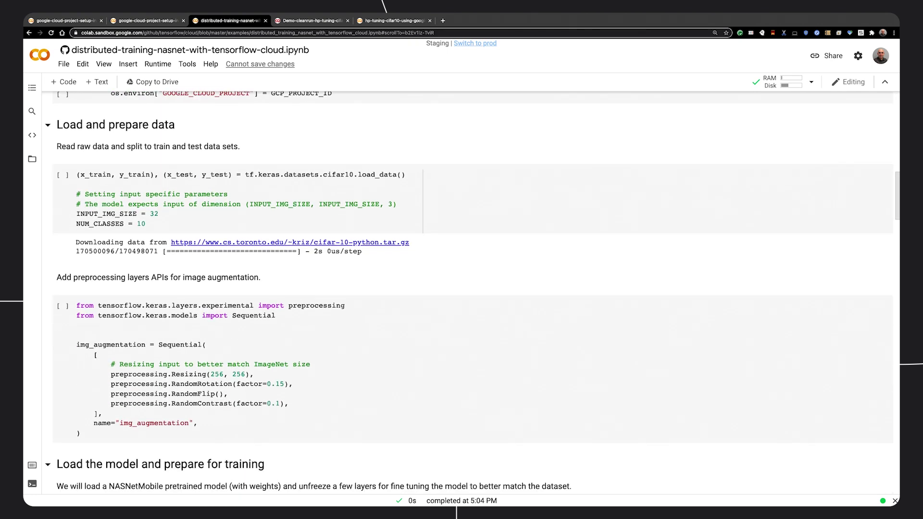
scroll(473, 293, down, 1)
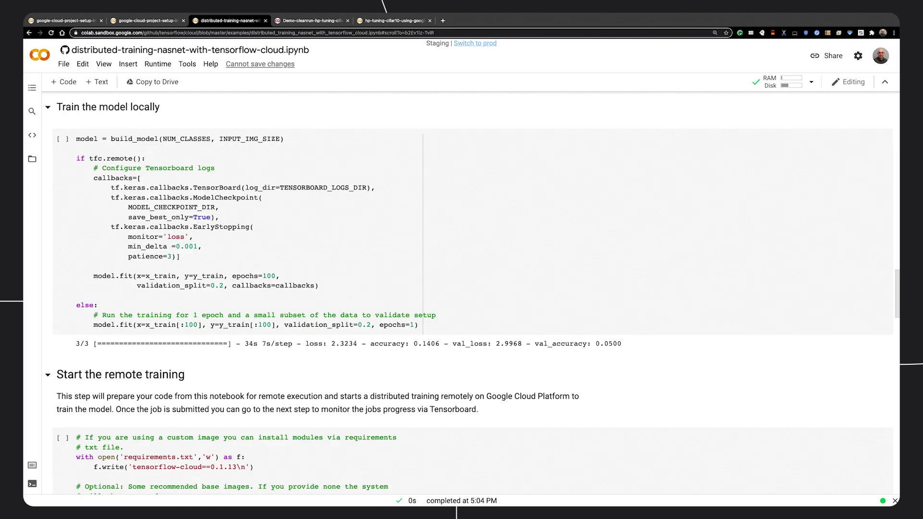
mouse_move(162, 344)
drag(163, 345, 376, 345)
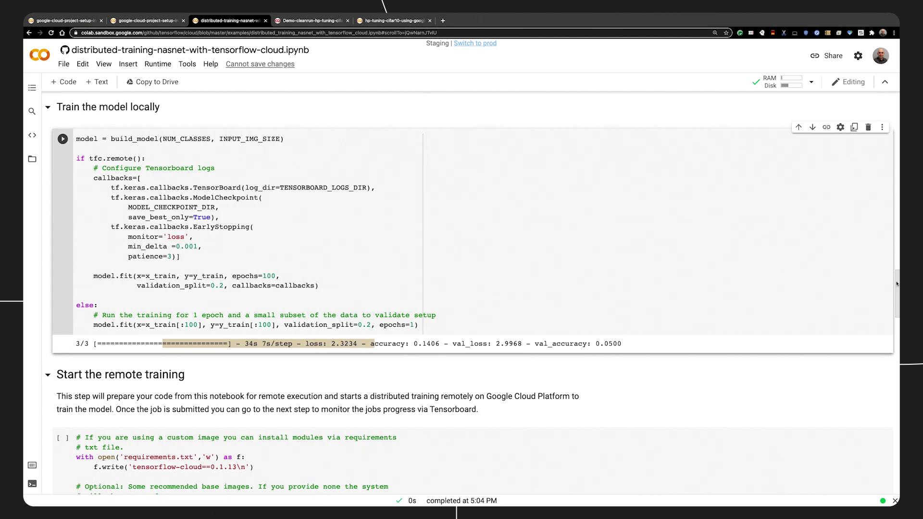
scroll(675, 273, down, 4)
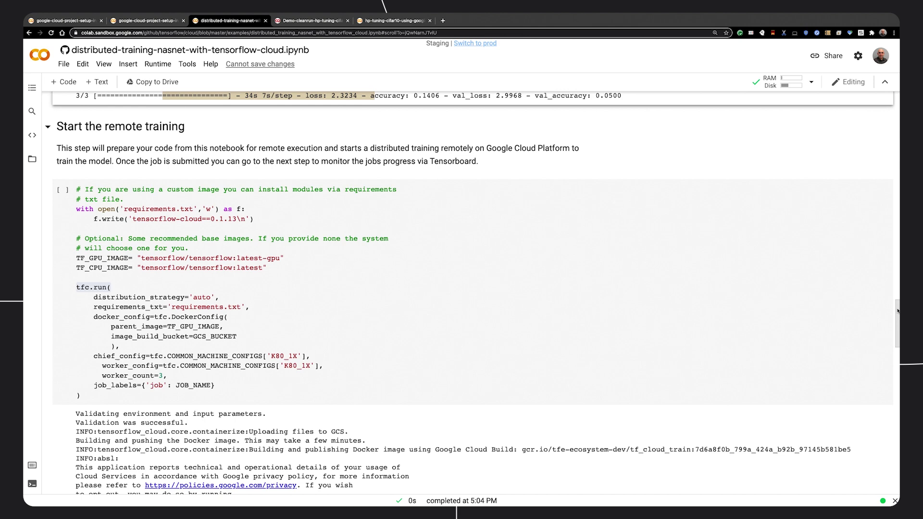
drag(898, 310, 898, 418)
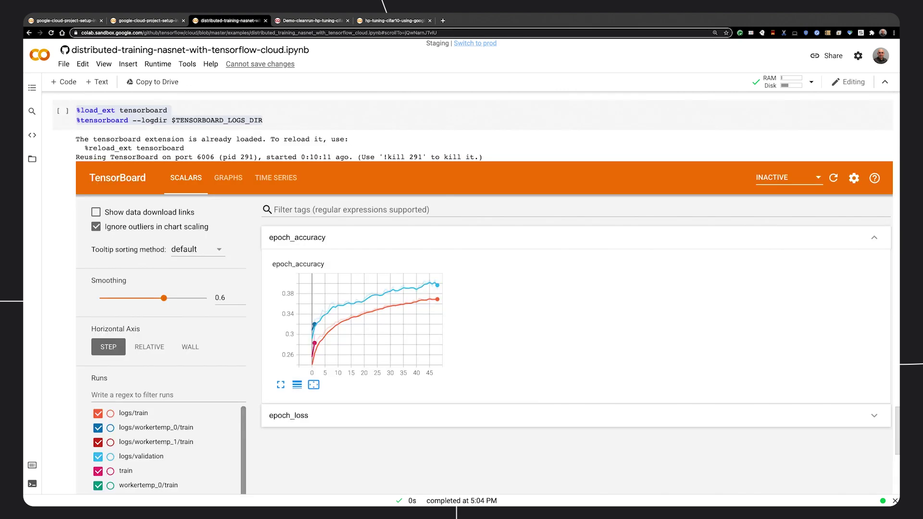
click(292, 20)
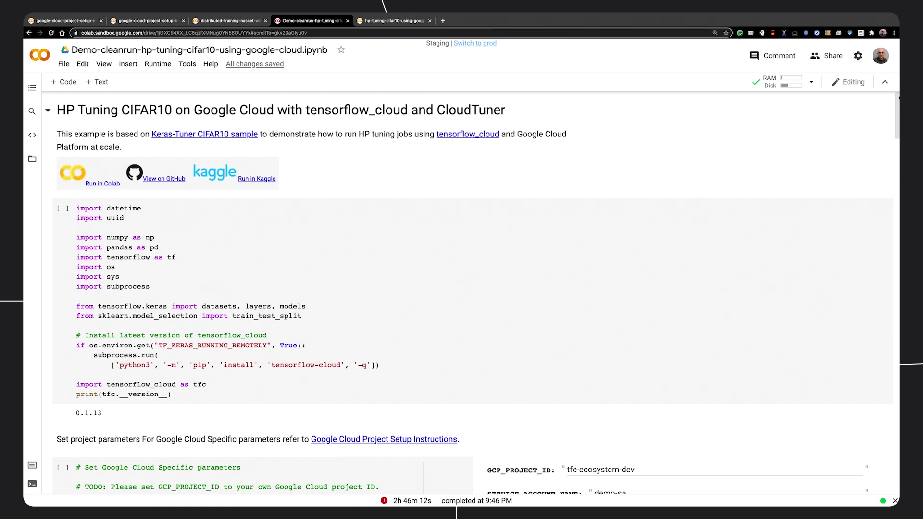
scroll(462, 288, down, 4)
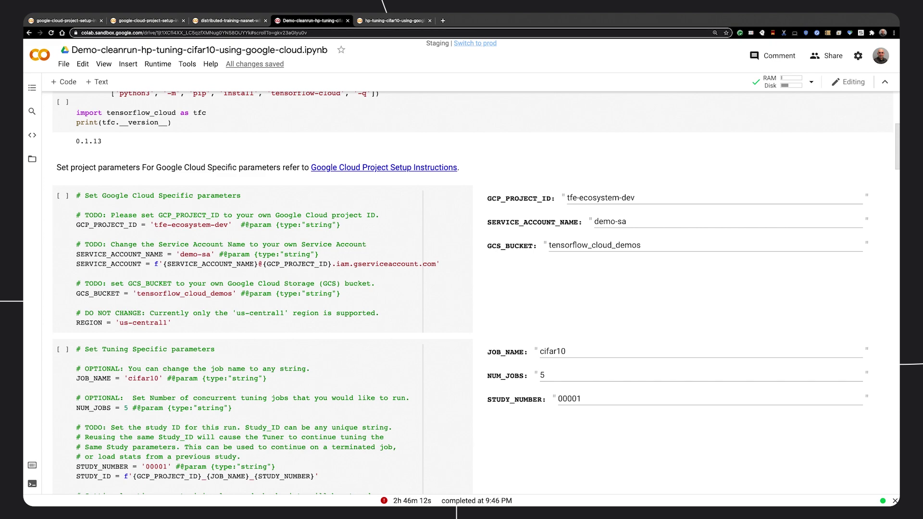
scroll(461, 288, down, 8)
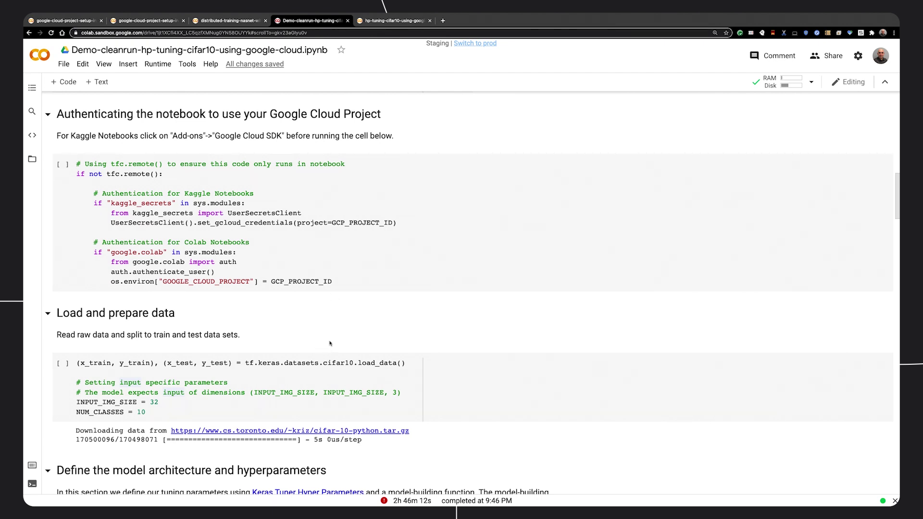
scroll(332, 345, down, 5)
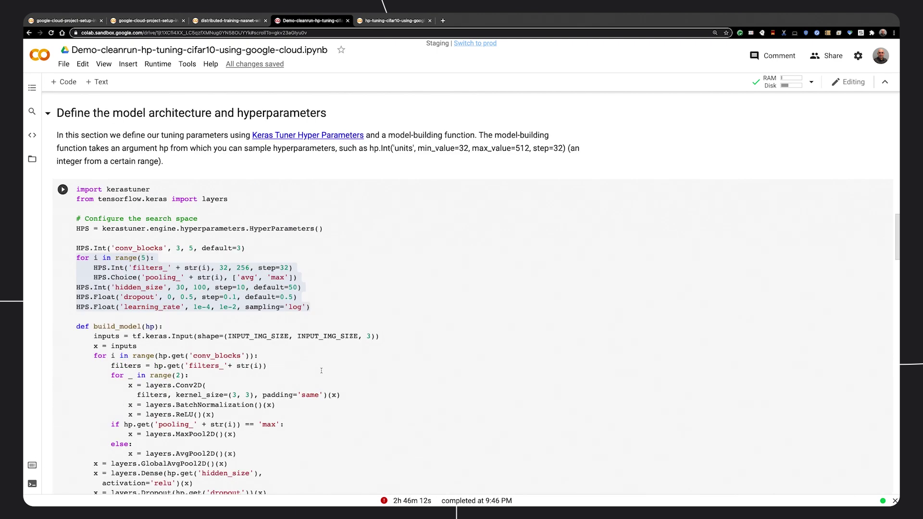
drag(321, 308, 342, 229)
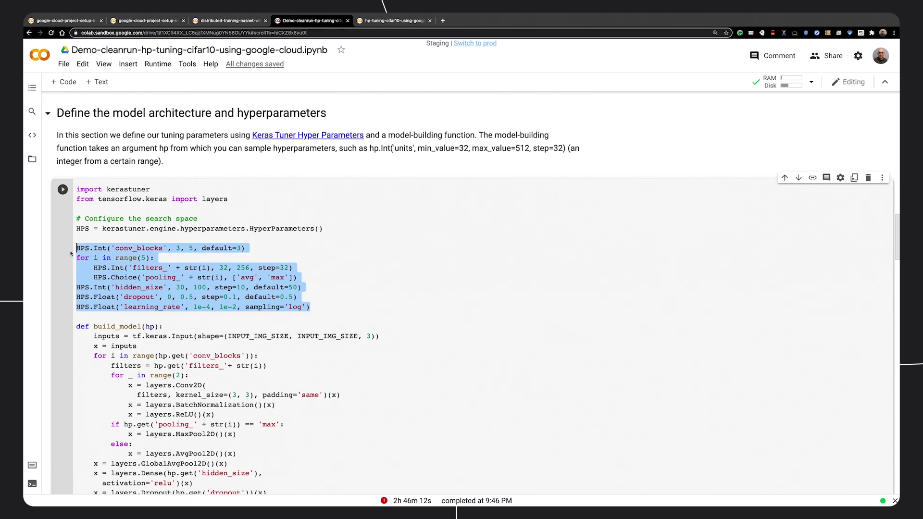
scroll(376, 288, down, 15)
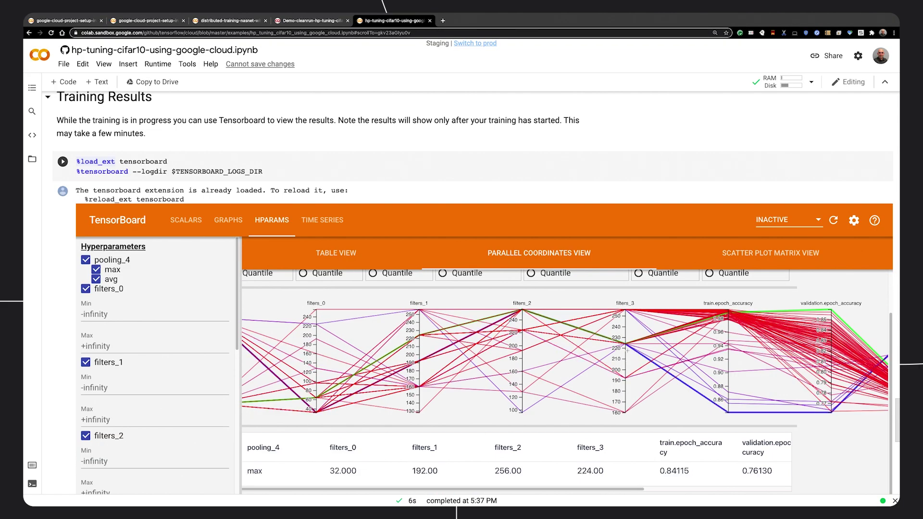
scroll(655, 329, up, 1)
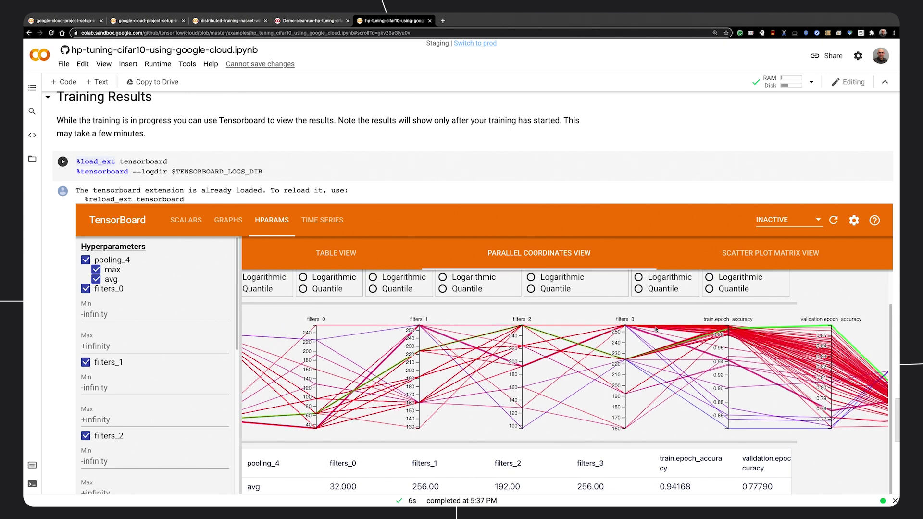